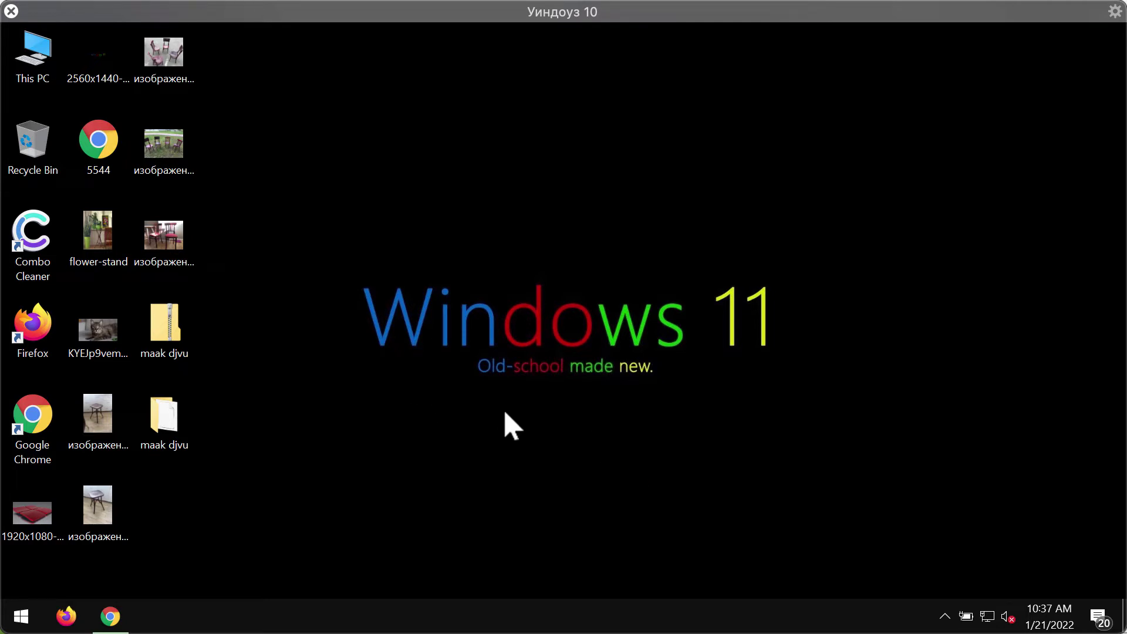
# Step: Open the chairs photo on the desktop for viewing, then close it
pyautogui.click(172, 158)
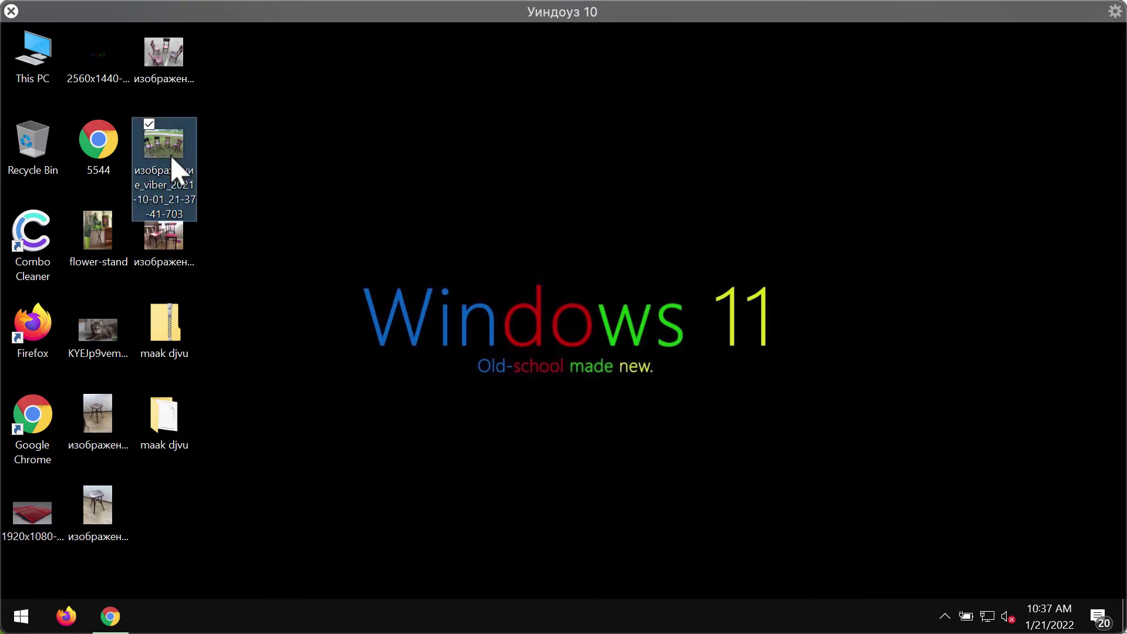
pyautogui.rightClick(171, 158)
pyautogui.moveTo(160, 322)
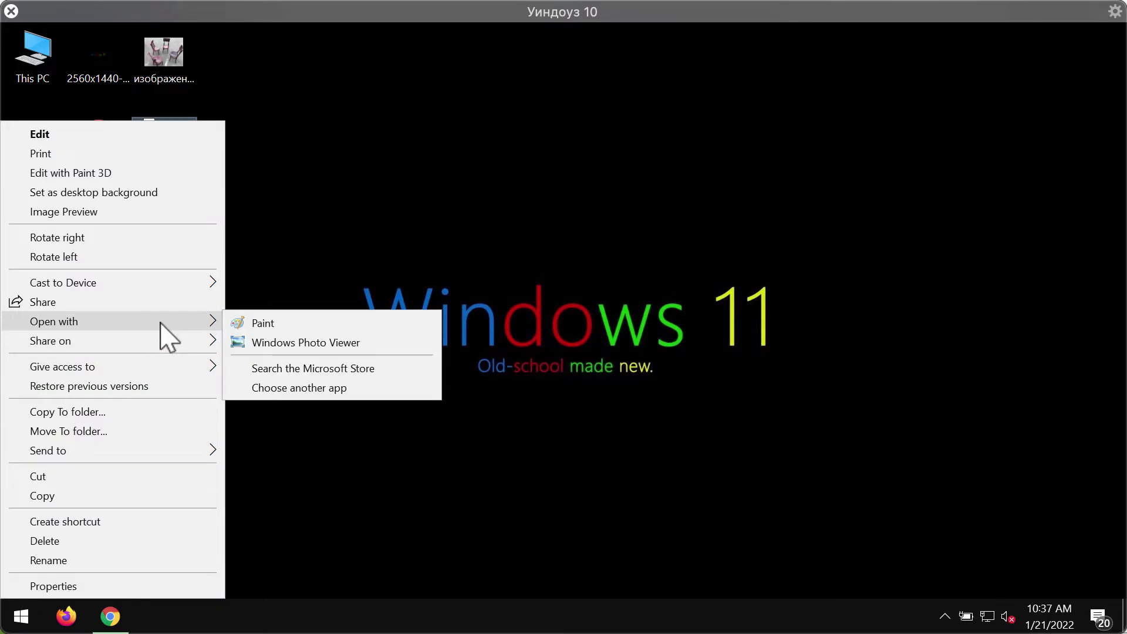
pyautogui.click(282, 342)
pyautogui.click(1018, 80)
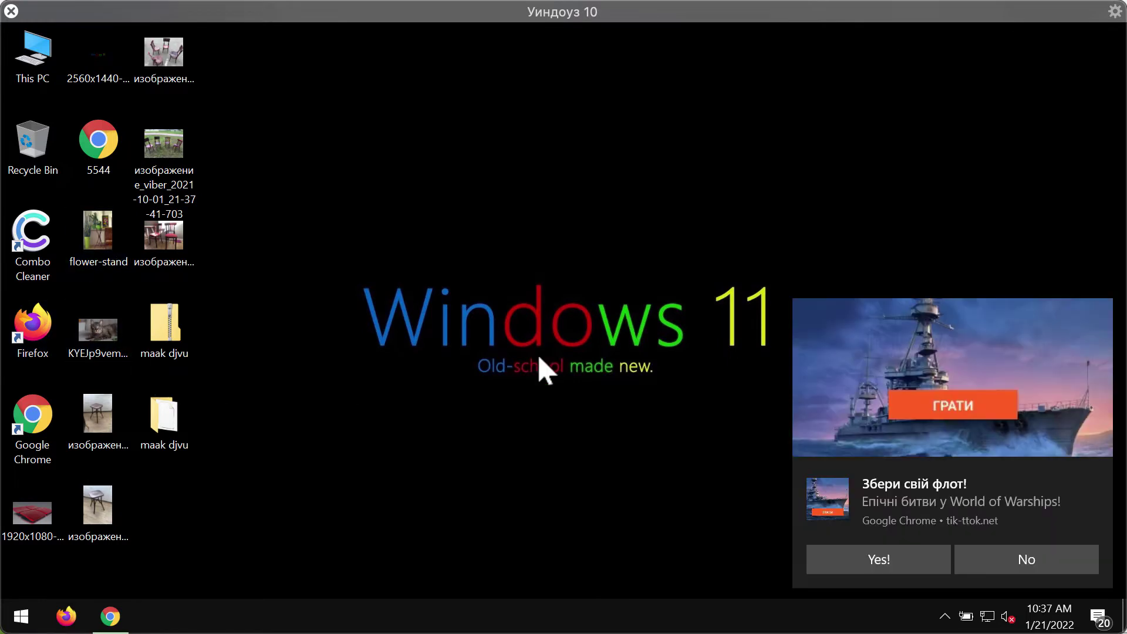
# Step: View the stool photo in Windows Photo Viewer and close it again
pyautogui.rightClick(109, 453)
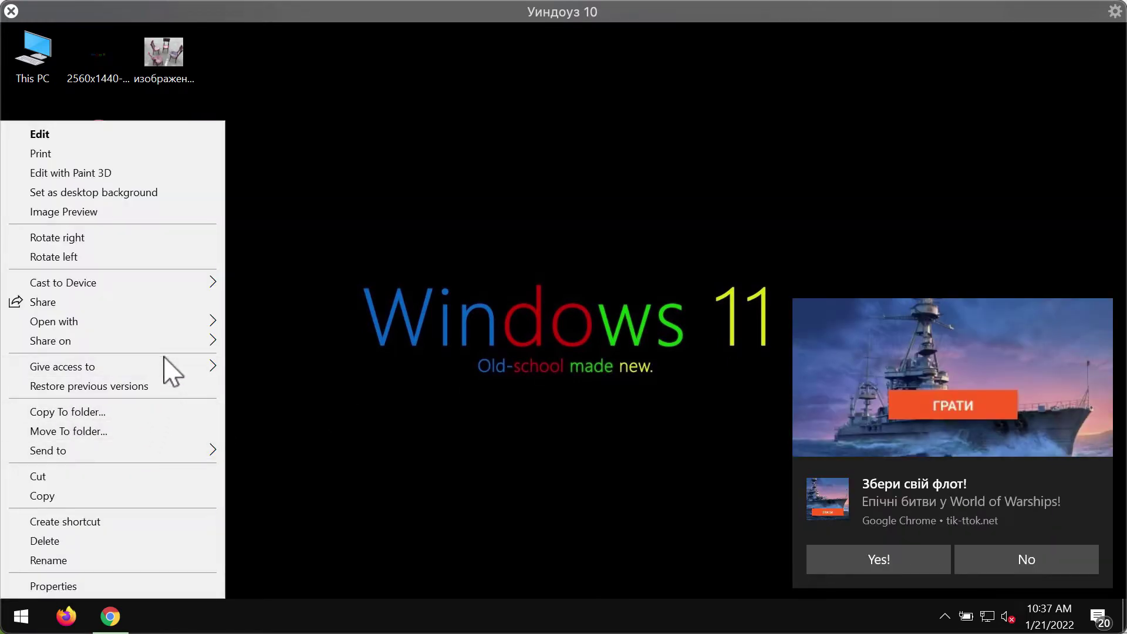
pyautogui.moveTo(184, 324)
pyautogui.click(296, 346)
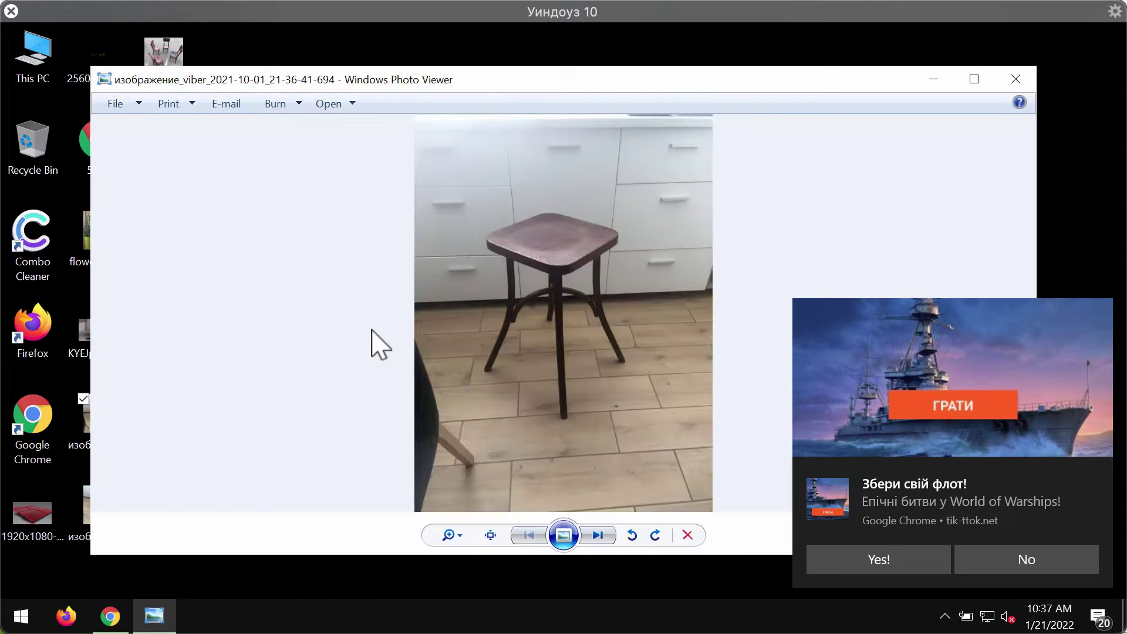
pyautogui.click(1015, 79)
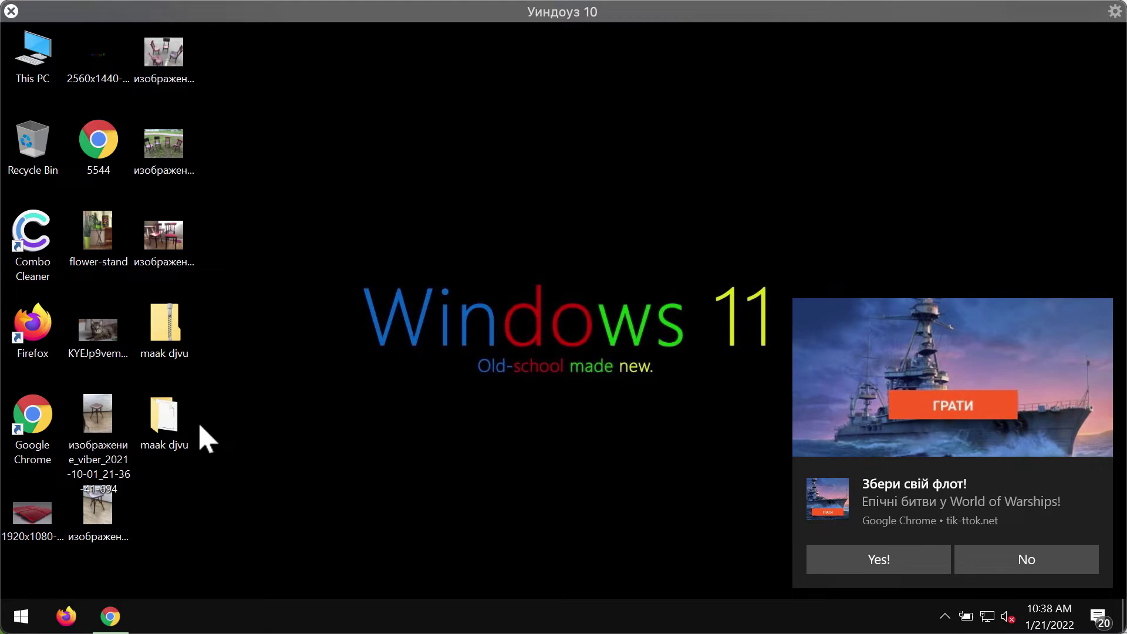
# Step: Sign out of Windows from the Start power-user menu and sign back in
pyautogui.click(180, 432)
pyautogui.click(335, 444)
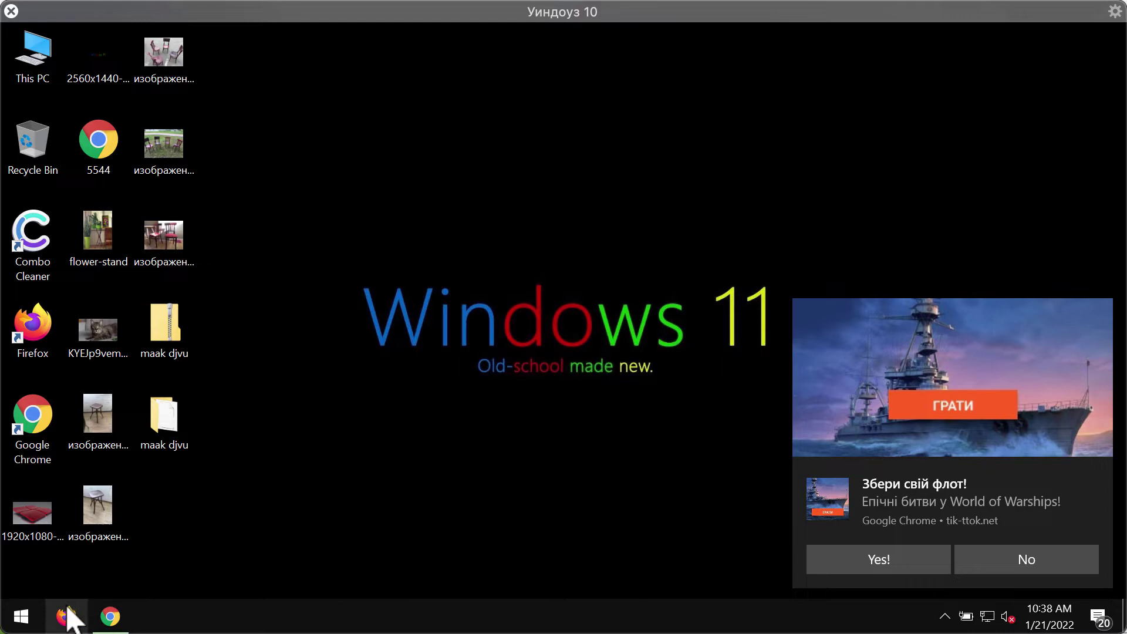
pyautogui.rightClick(18, 617)
pyautogui.moveTo(89, 560)
pyautogui.click(377, 468)
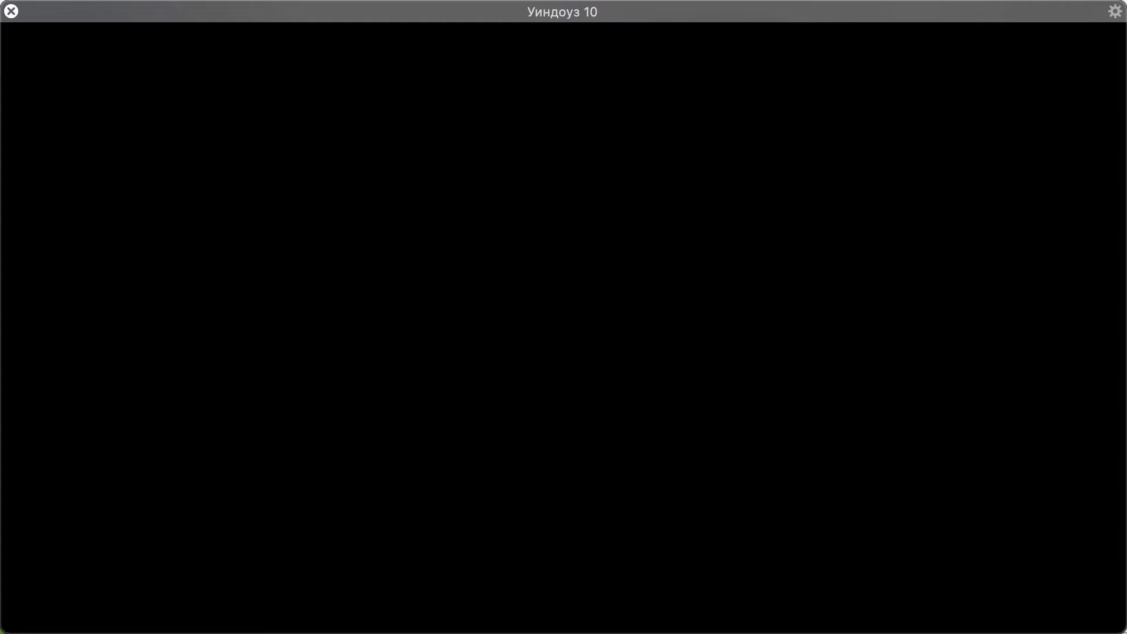
pyautogui.click(596, 365)
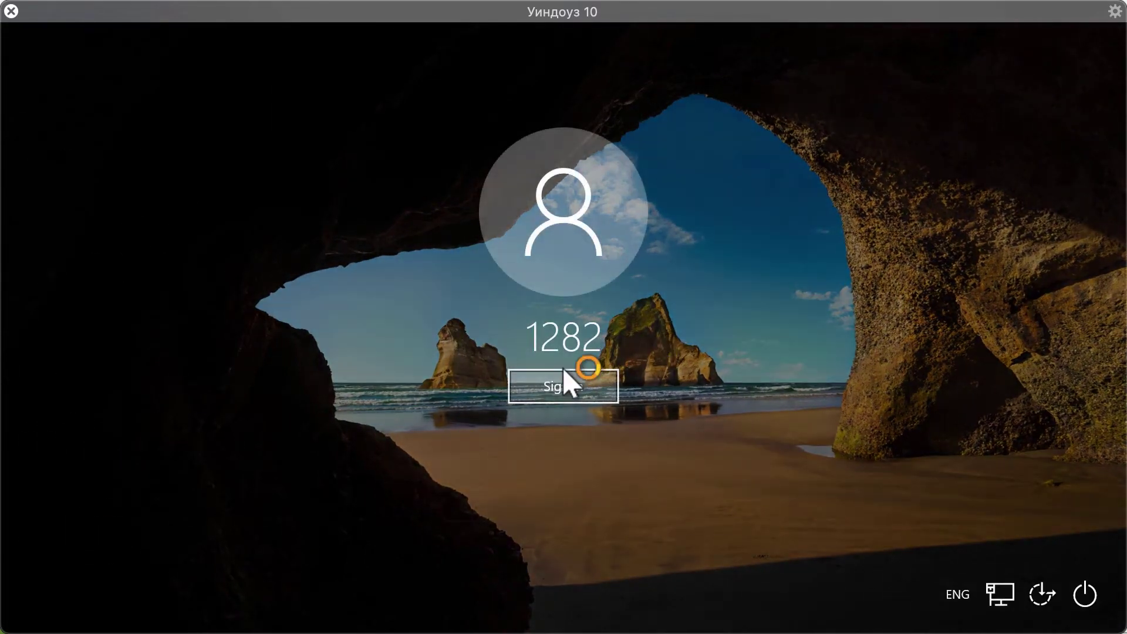
pyautogui.click(563, 373)
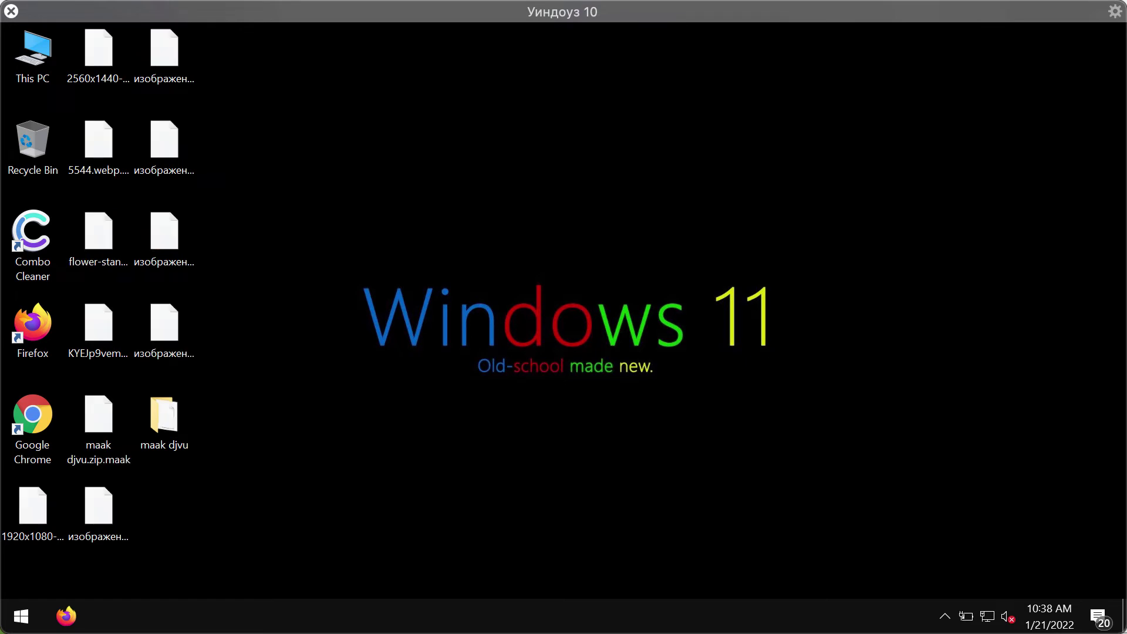
pyautogui.click(161, 322)
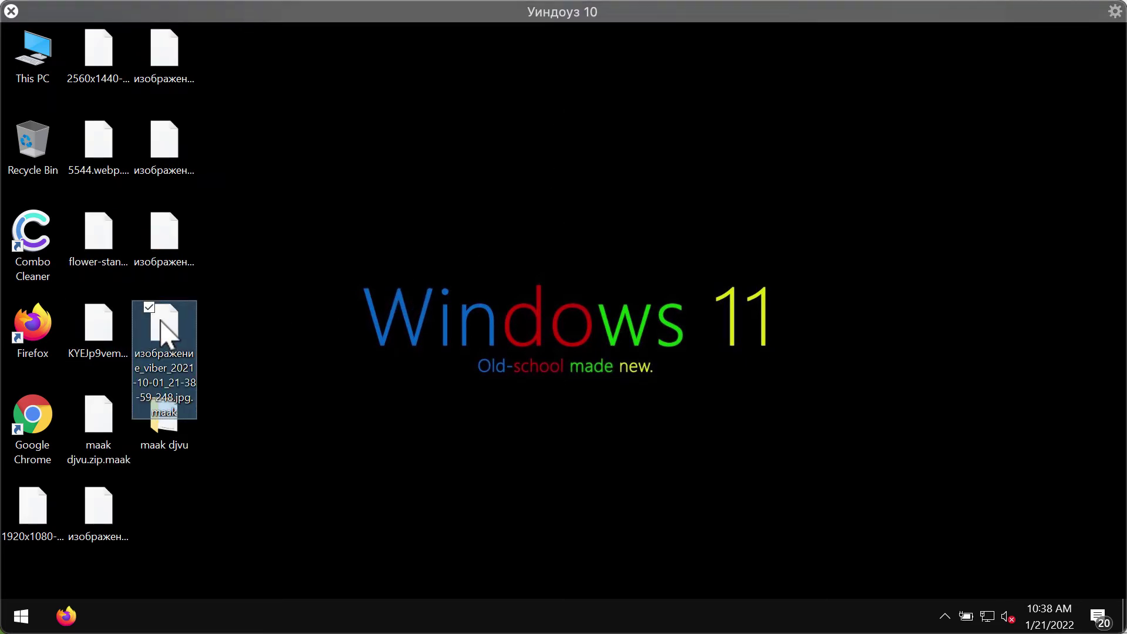
pyautogui.click(578, 217)
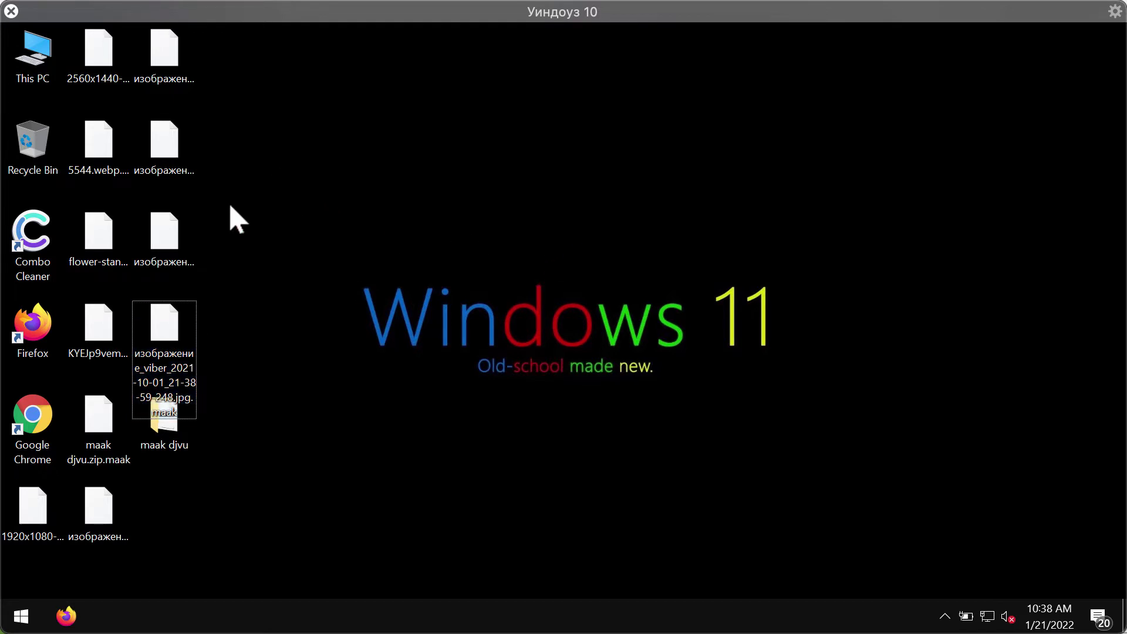
pyautogui.click(183, 158)
pyautogui.press('Return')
pyautogui.press('Escape')
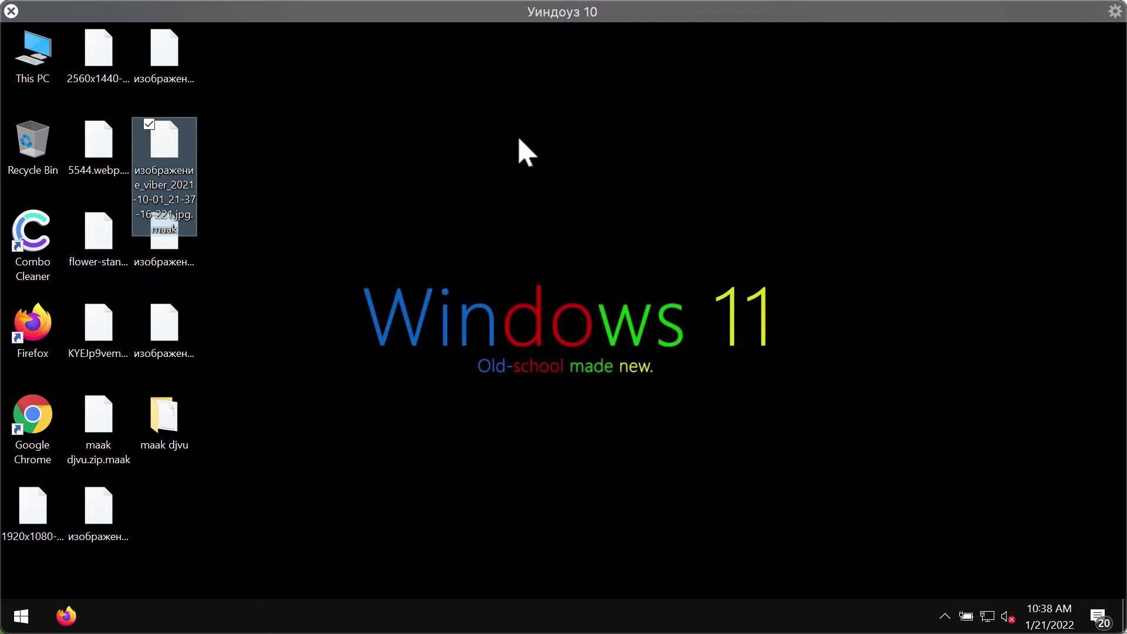
pyautogui.click(471, 338)
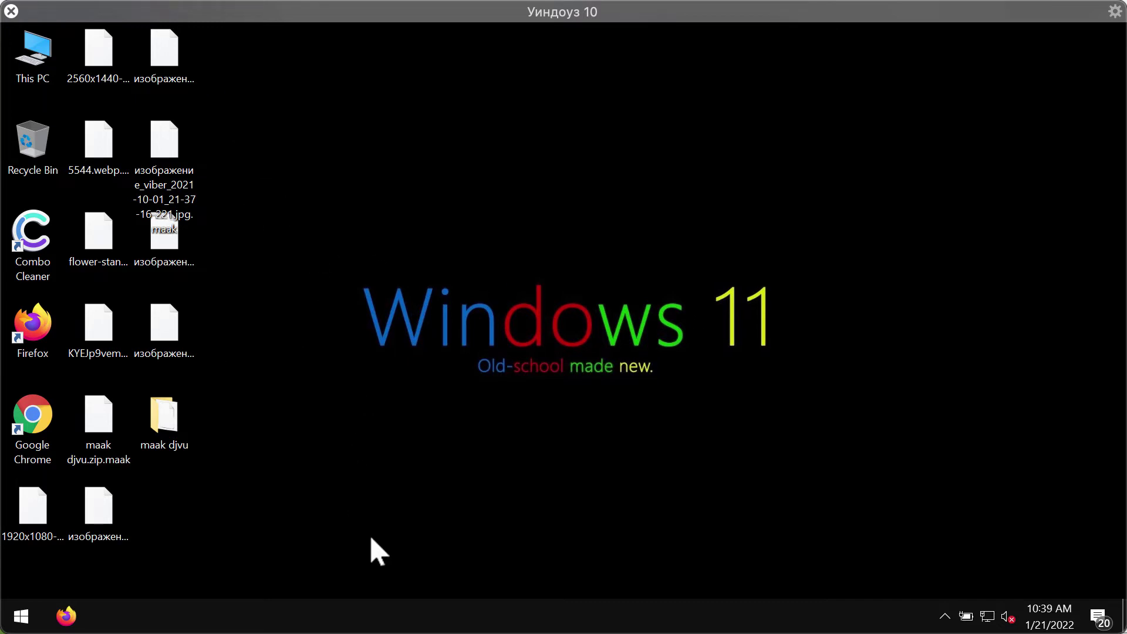
# Step: End the suspicious cedf55b… process in Task Manager, then close Task Manager
pyautogui.rightClick(473, 617)
pyautogui.click(543, 529)
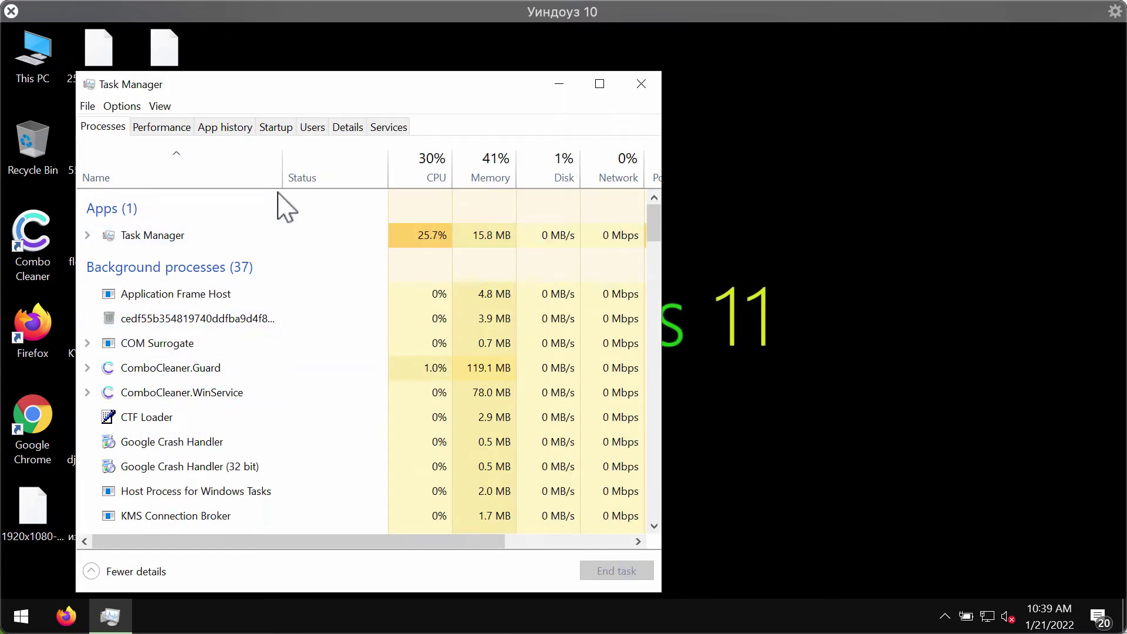
pyautogui.click(182, 321)
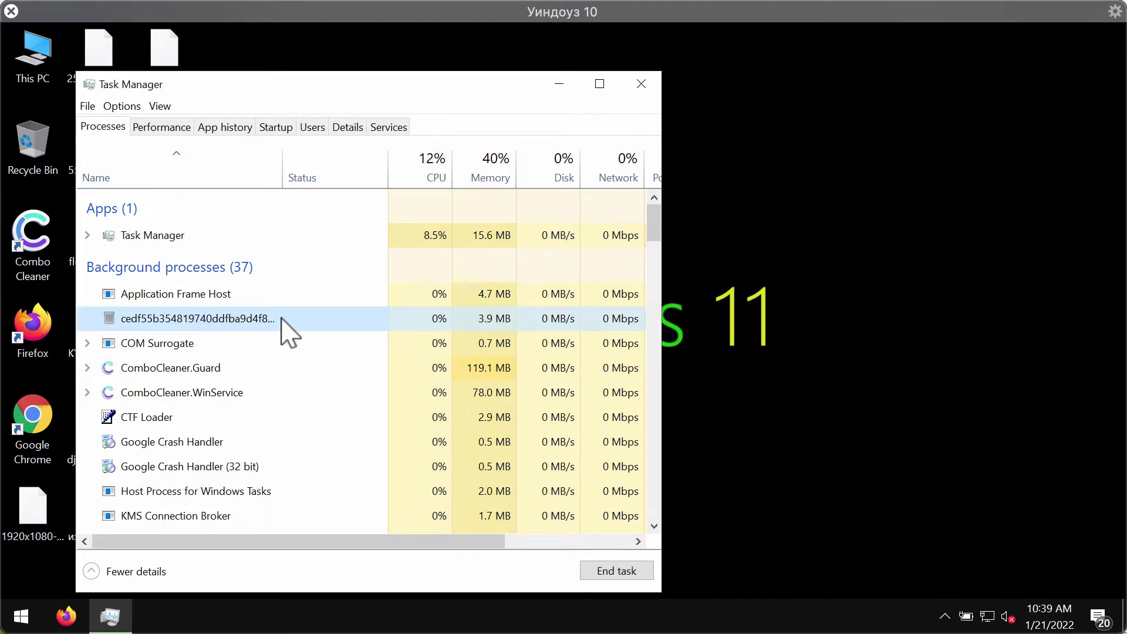
pyautogui.rightClick(221, 318)
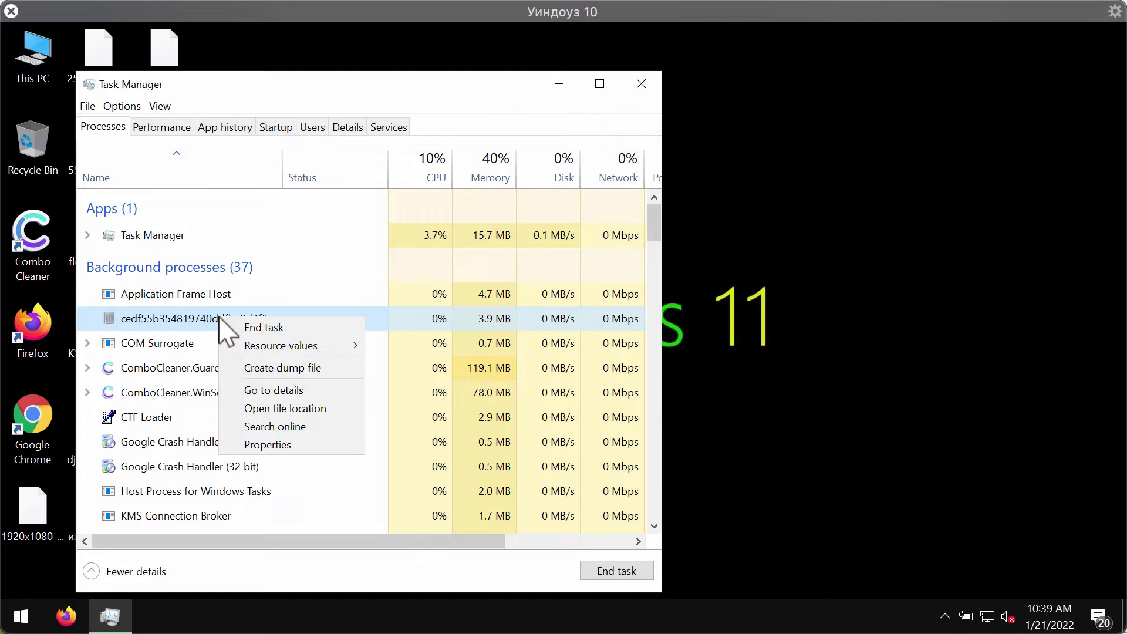
pyautogui.click(275, 328)
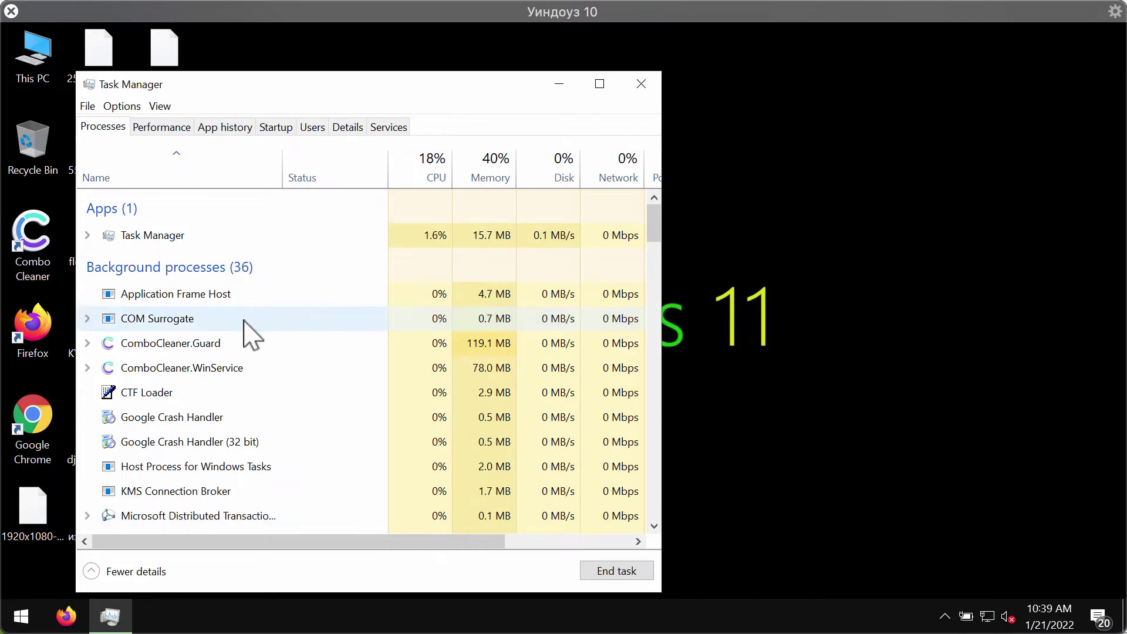
pyautogui.click(643, 85)
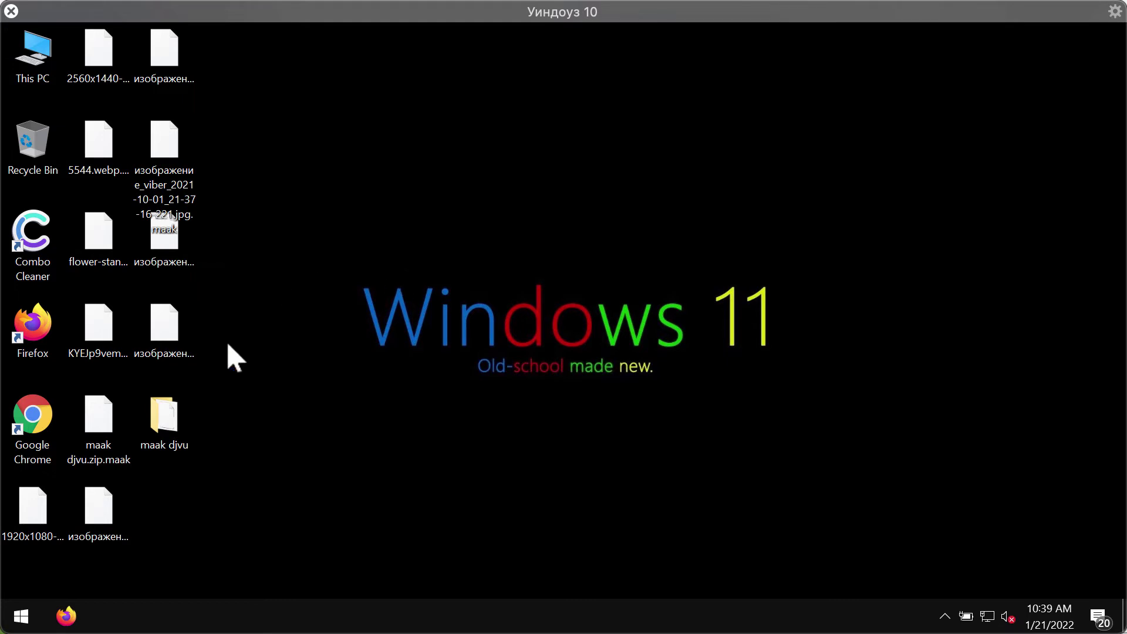
# Step: Launch Chrome and open the combocleaner.com homepage from its shortcut tile
pyautogui.doubleClick(46, 433)
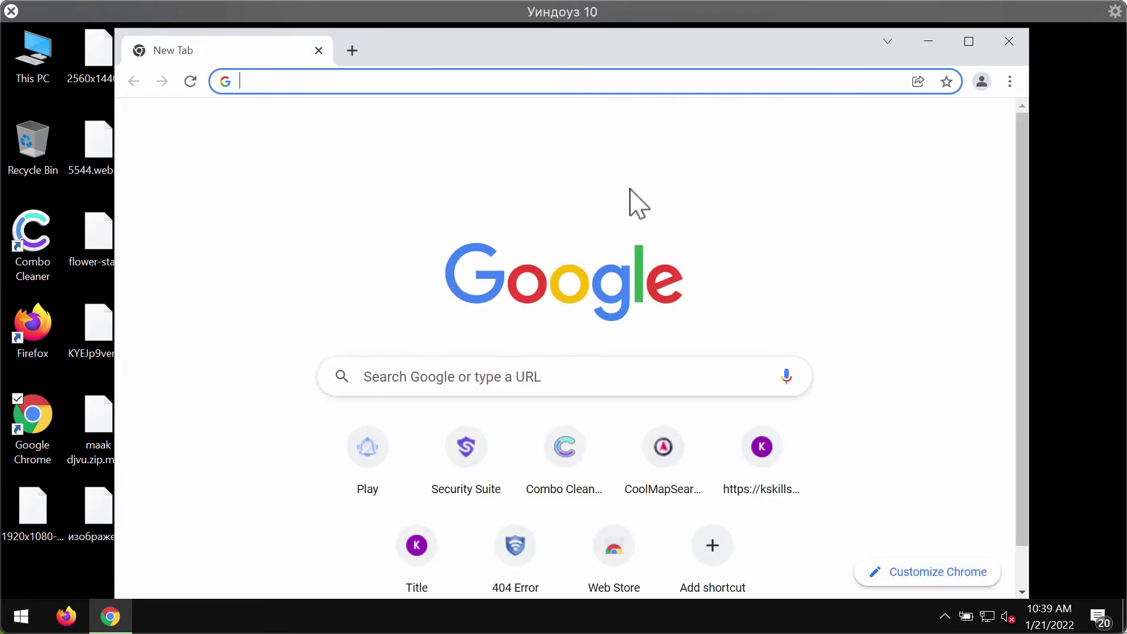
pyautogui.click(572, 453)
pyautogui.moveTo(559, 47); pyautogui.dragTo(442, 61)
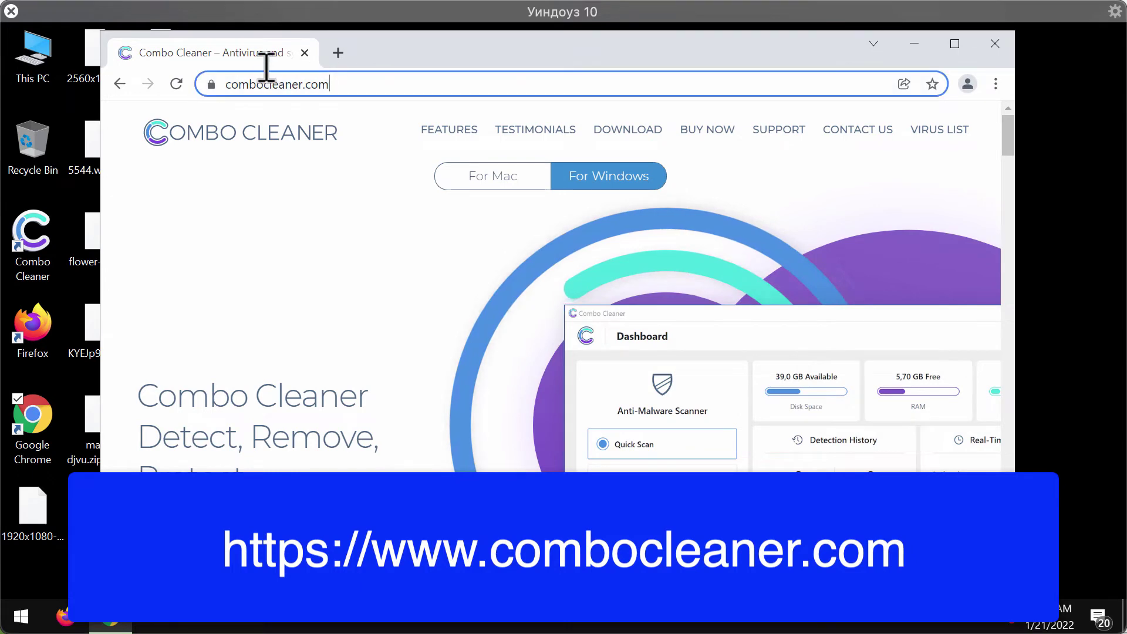
pyautogui.moveTo(325, 85); pyautogui.dragTo(395, 86)
pyautogui.click(511, 82)
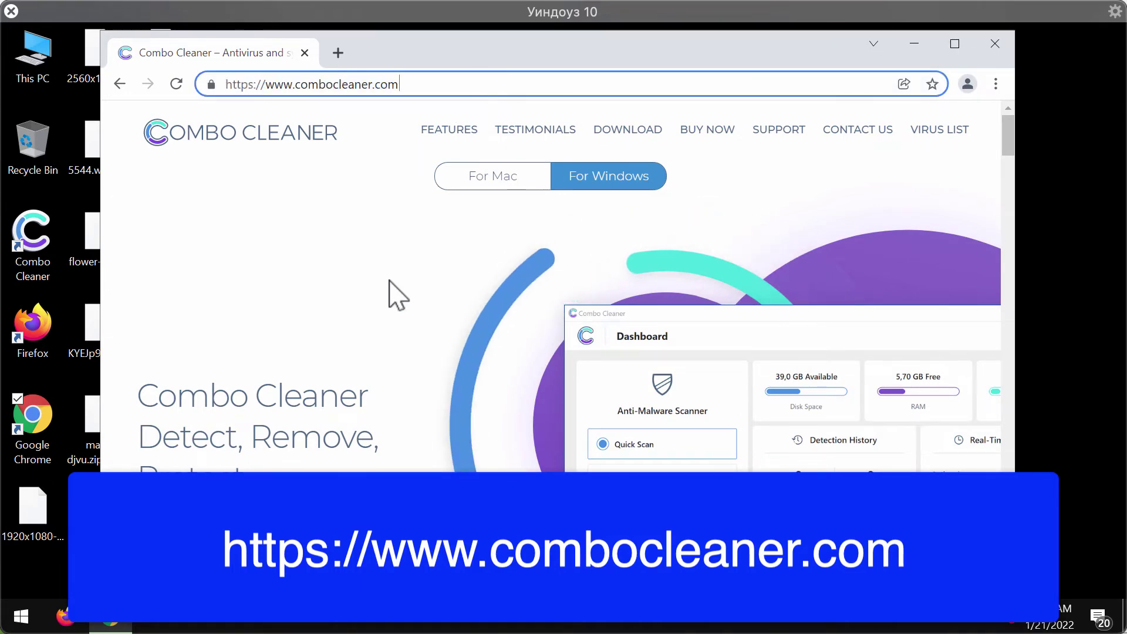
# Step: Scroll the homepage, minimize the browser, and launch Combo Cleaner from its desktop shortcut
pyautogui.scroll(-8, 395, 294)
pyautogui.scroll(8, 356, 368)
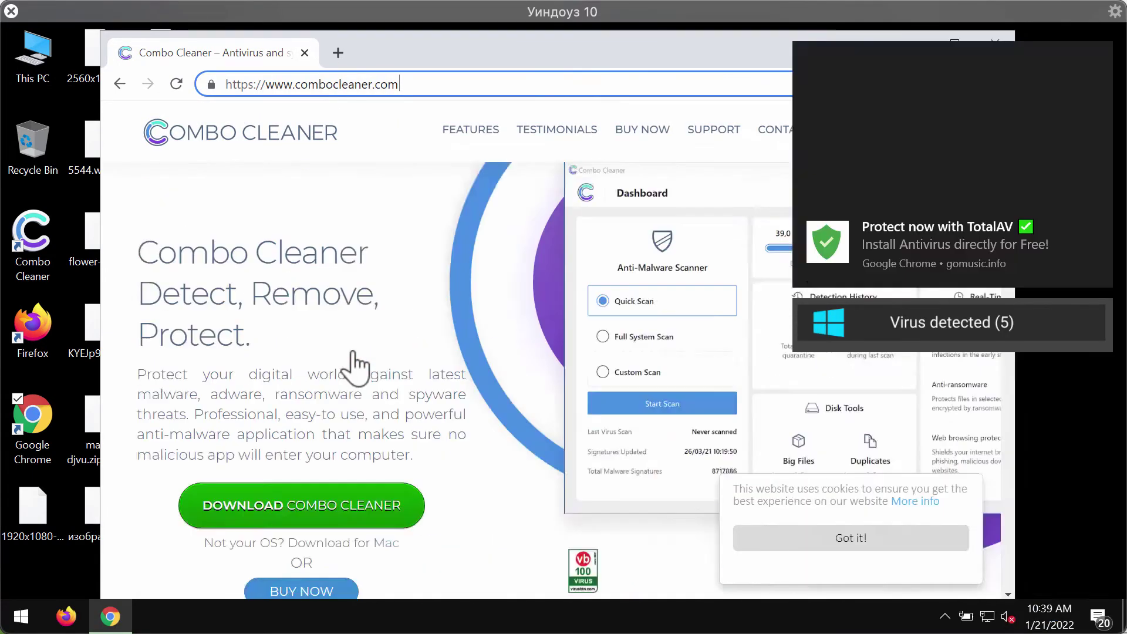
pyautogui.scroll(-4, 349, 370)
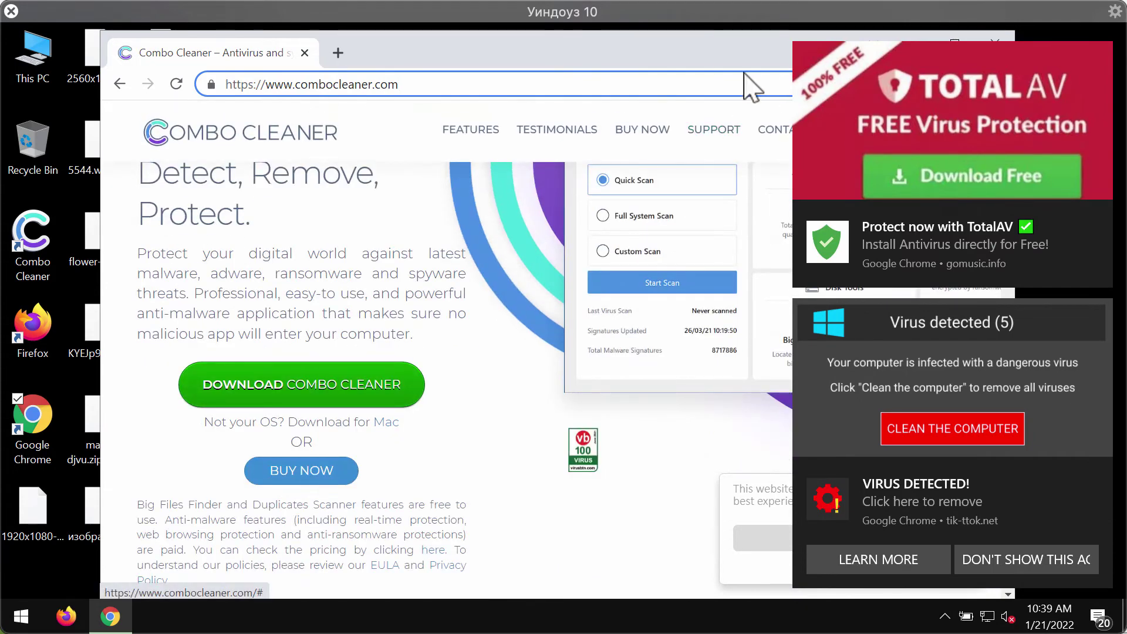
pyautogui.moveTo(708, 58); pyautogui.dragTo(553, 52)
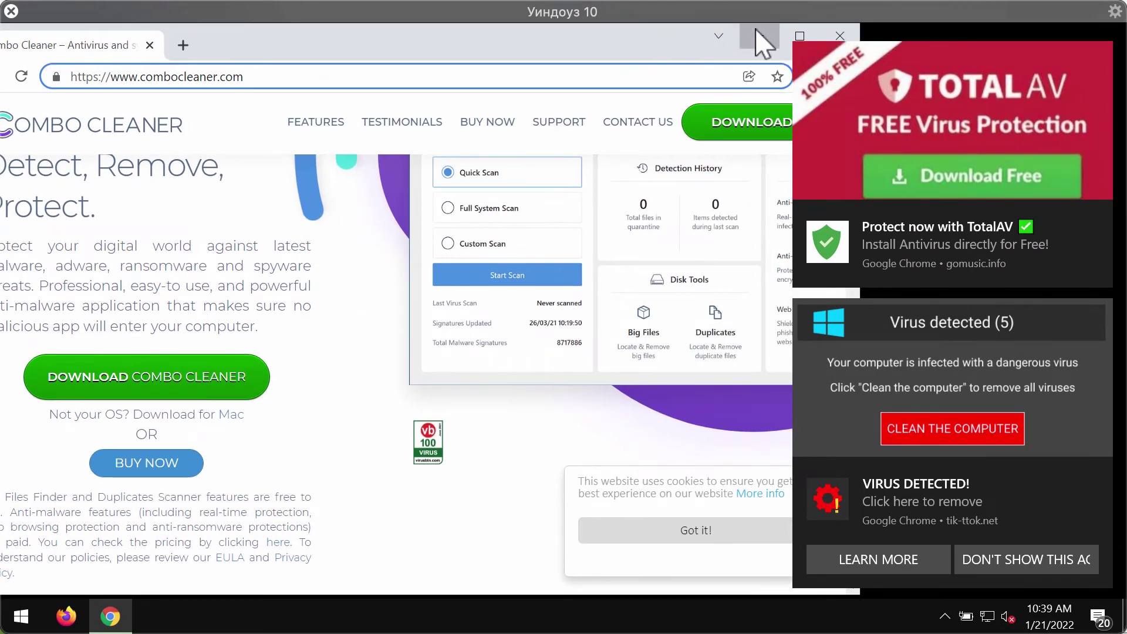
pyautogui.click(759, 36)
pyautogui.click(35, 238)
pyautogui.doubleClick(40, 233)
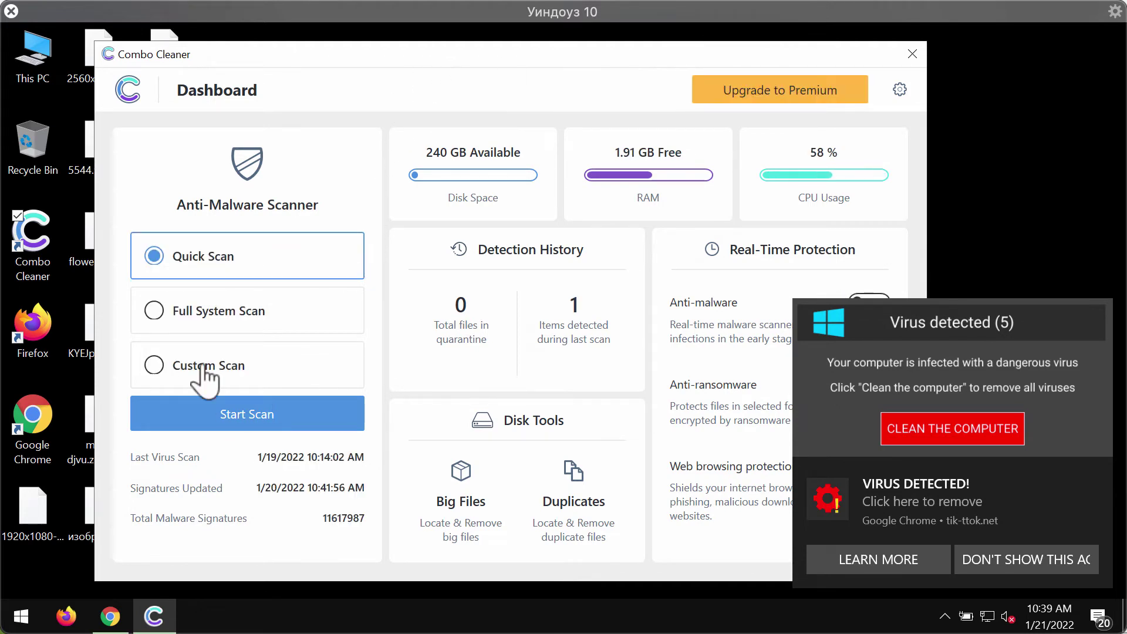
# Step: Start a Quick Scan, which reaches 2.78K items with 0 threats and 6 suspicious
pyautogui.click(256, 416)
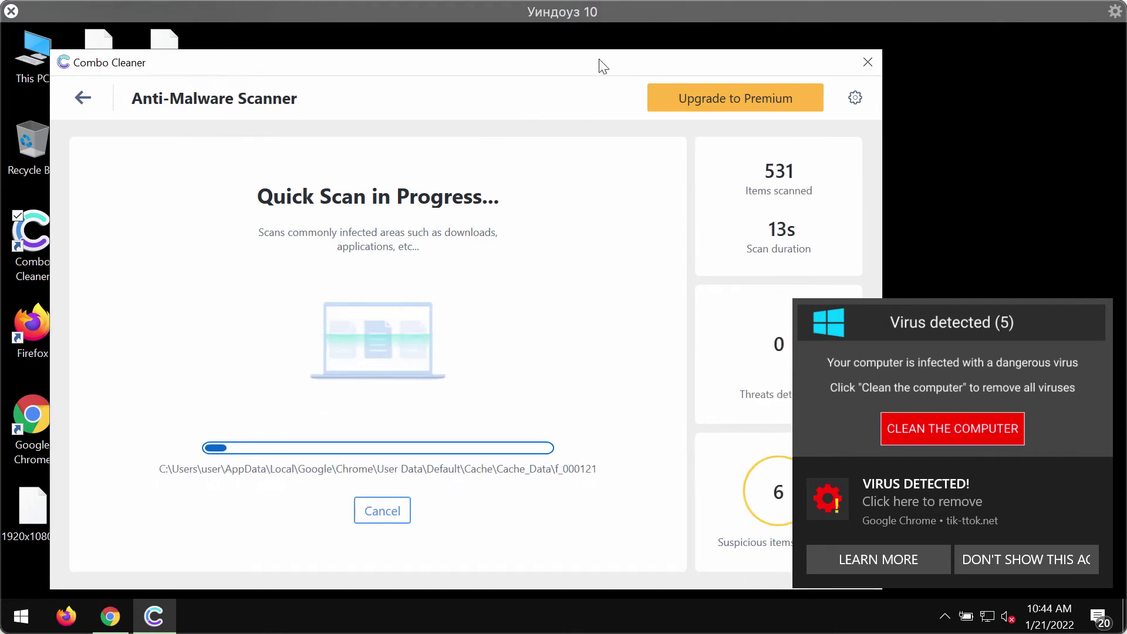
pyautogui.moveTo(599, 59); pyautogui.dragTo(547, 63)
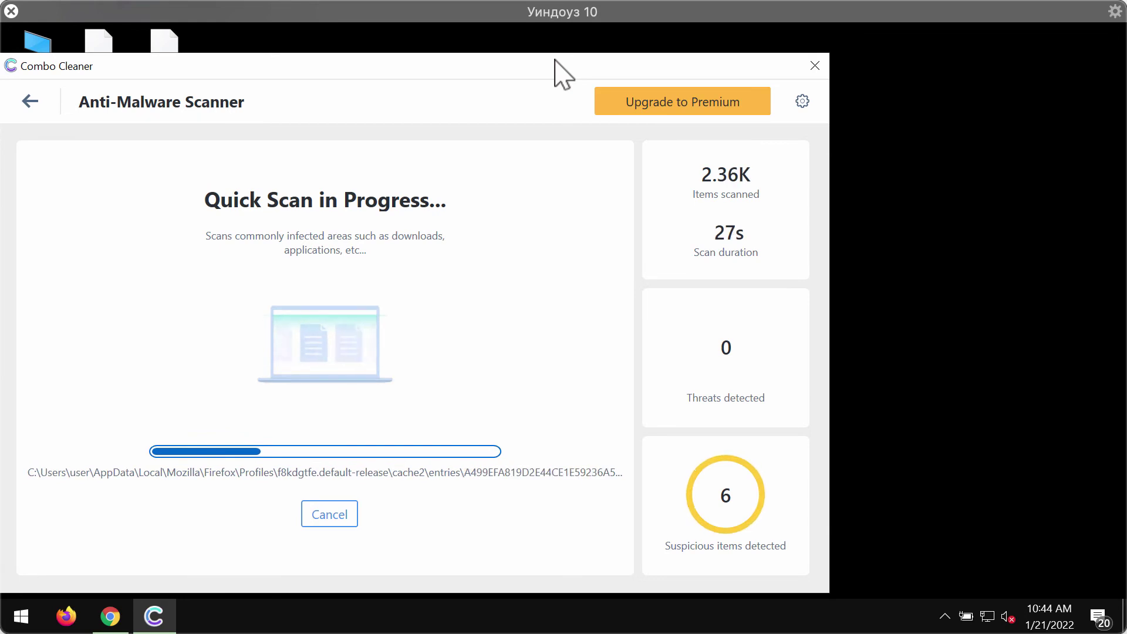
pyautogui.moveTo(563, 74); pyautogui.dragTo(666, 70)
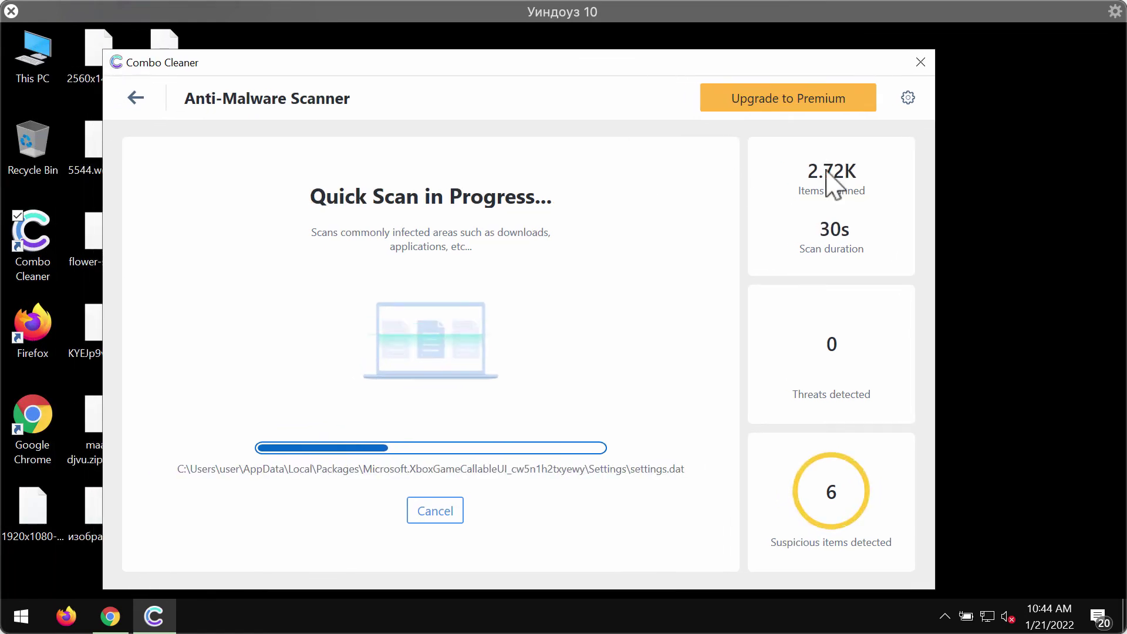
# Step: Open Settings and view the Anti-Ransomware tab, which has no protected folders or trusted programs
pyautogui.click(908, 97)
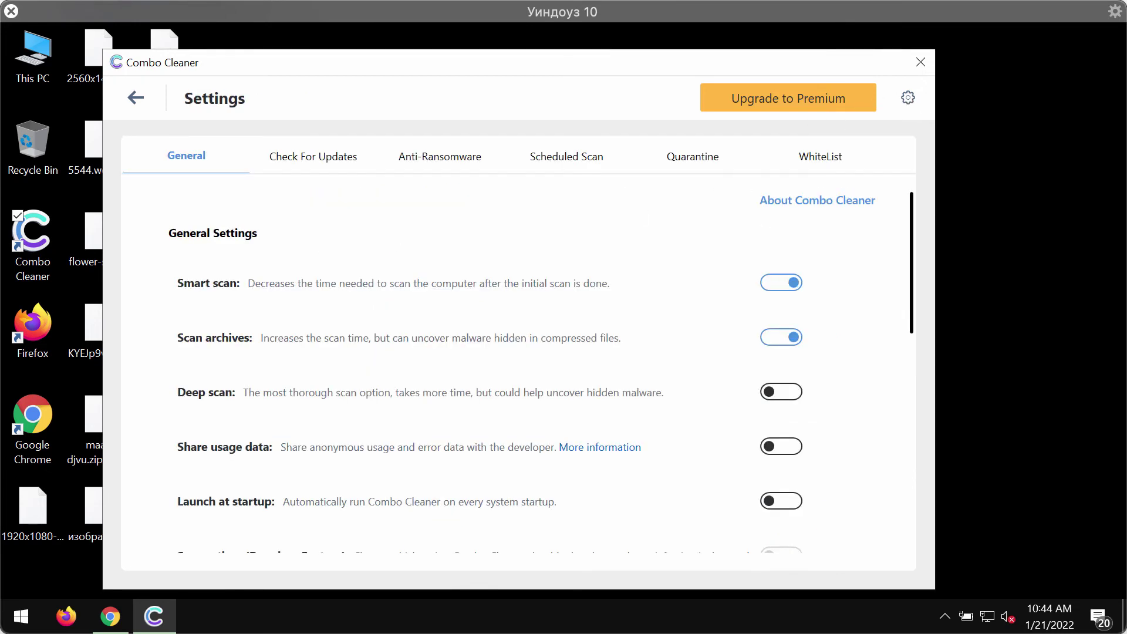
pyautogui.click(448, 174)
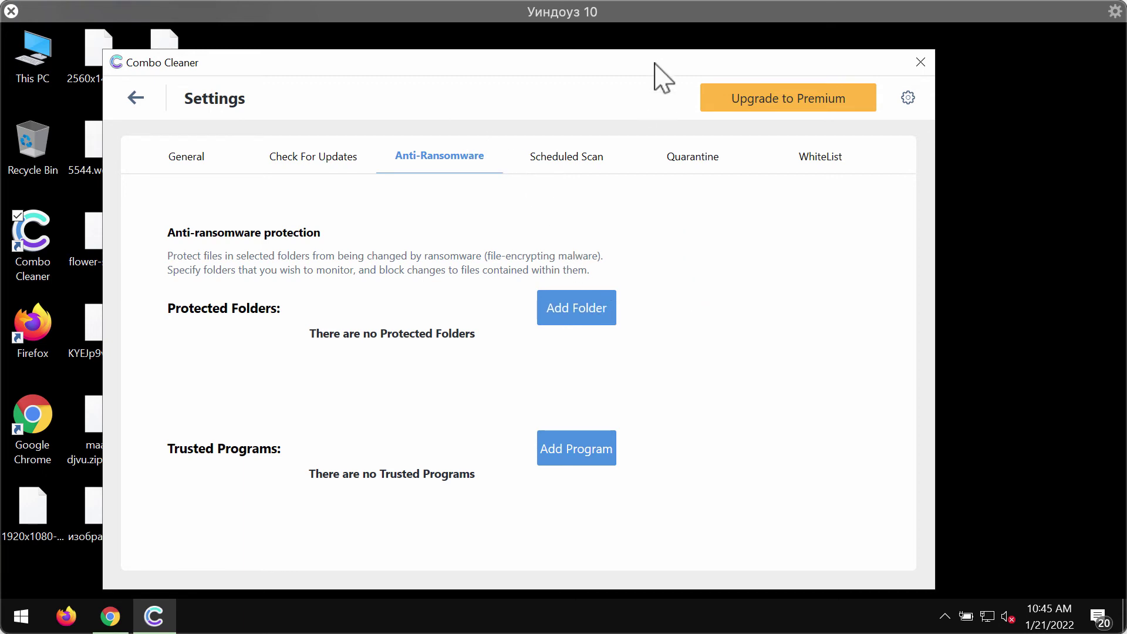
pyautogui.moveTo(654, 64); pyautogui.dragTo(670, 64)
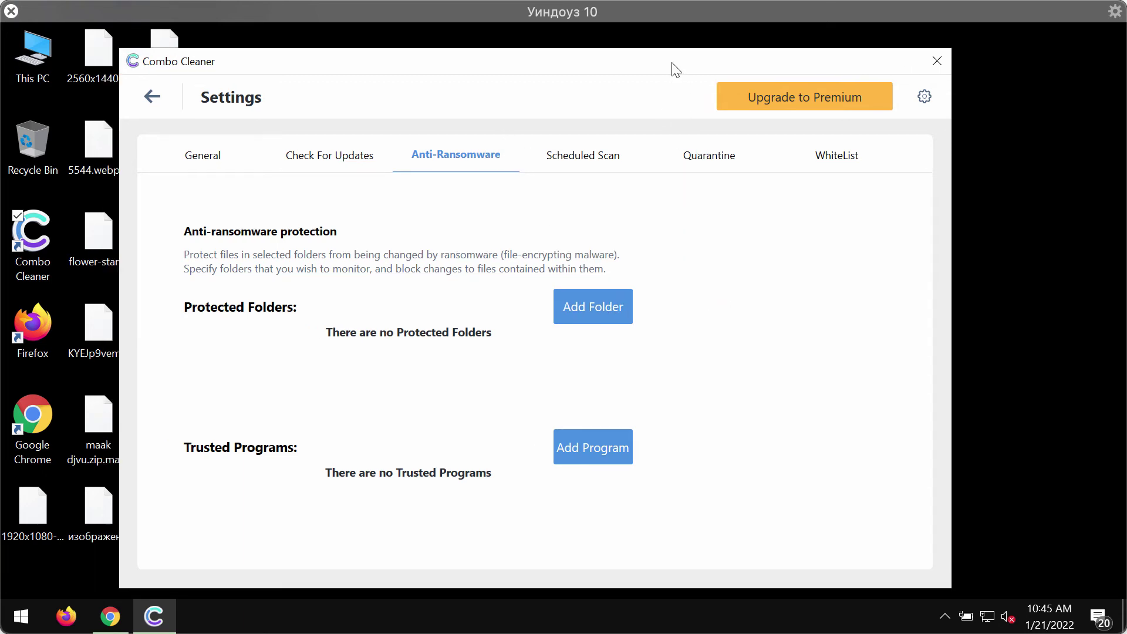
# Step: Go back to the Dashboard and reopen the running Quick Scan's progress view
pyautogui.click(150, 101)
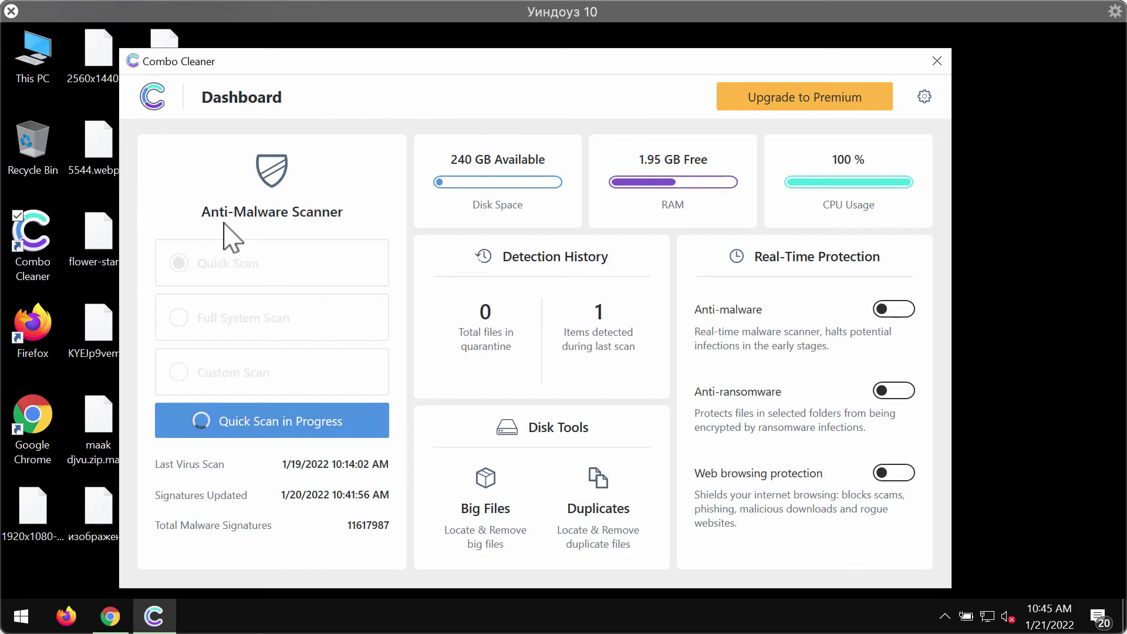
pyautogui.click(330, 425)
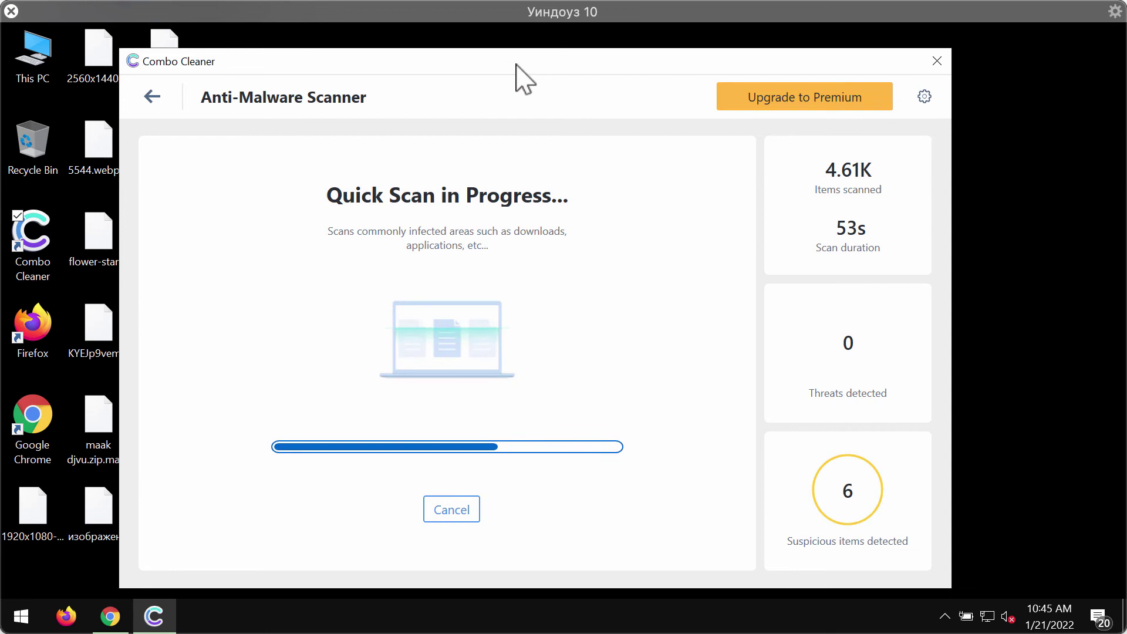
pyautogui.moveTo(517, 66); pyautogui.dragTo(526, 64)
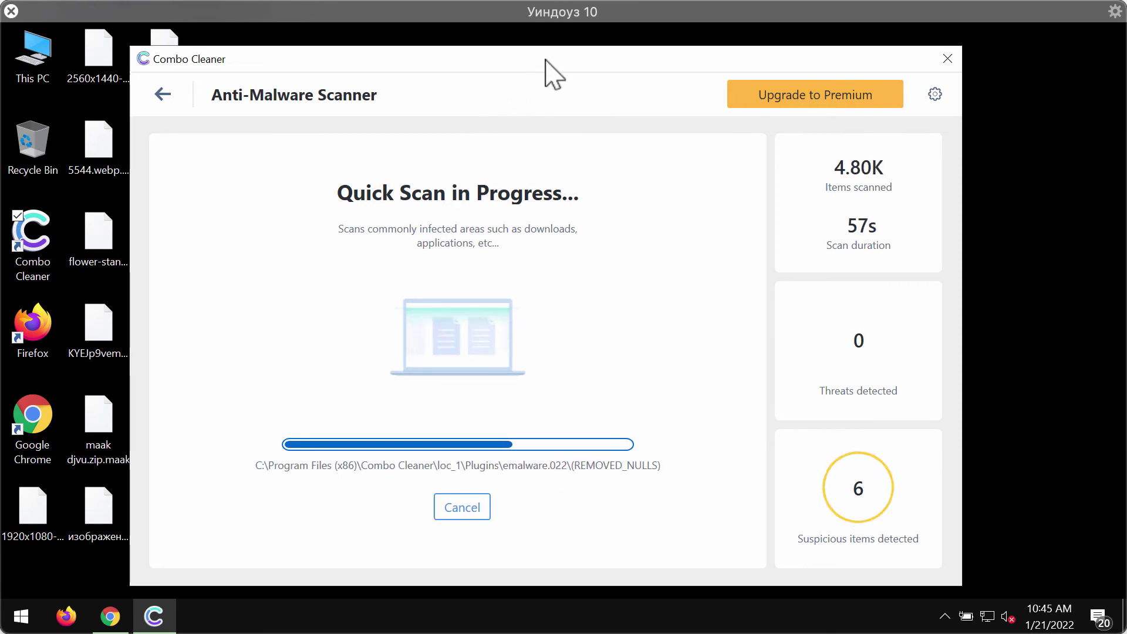
pyautogui.moveTo(546, 59); pyautogui.dragTo(527, 60)
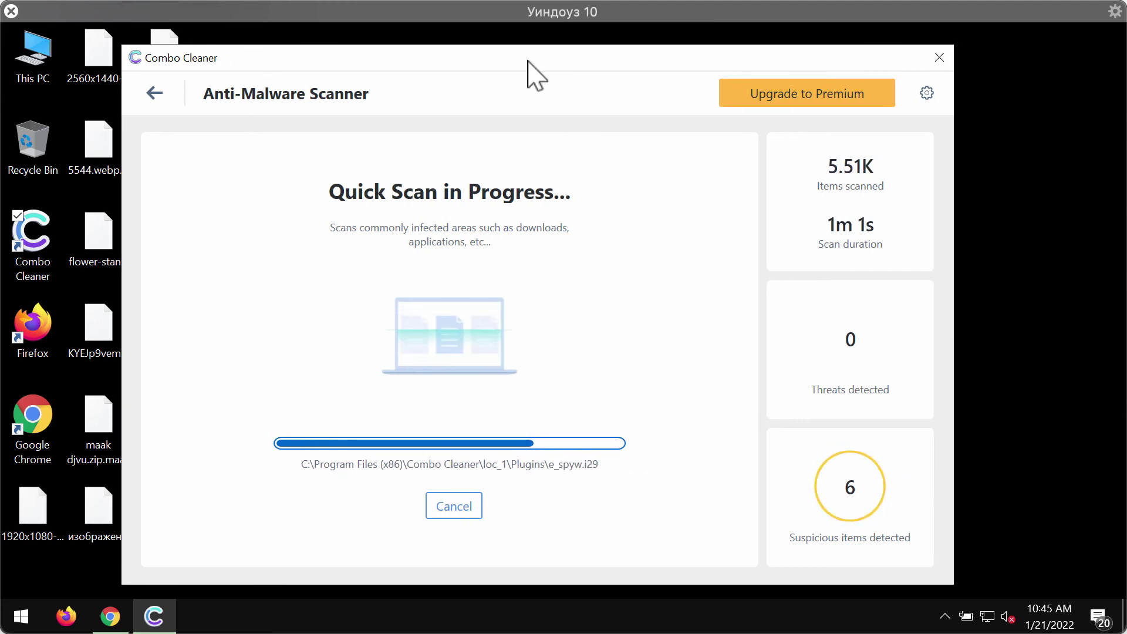